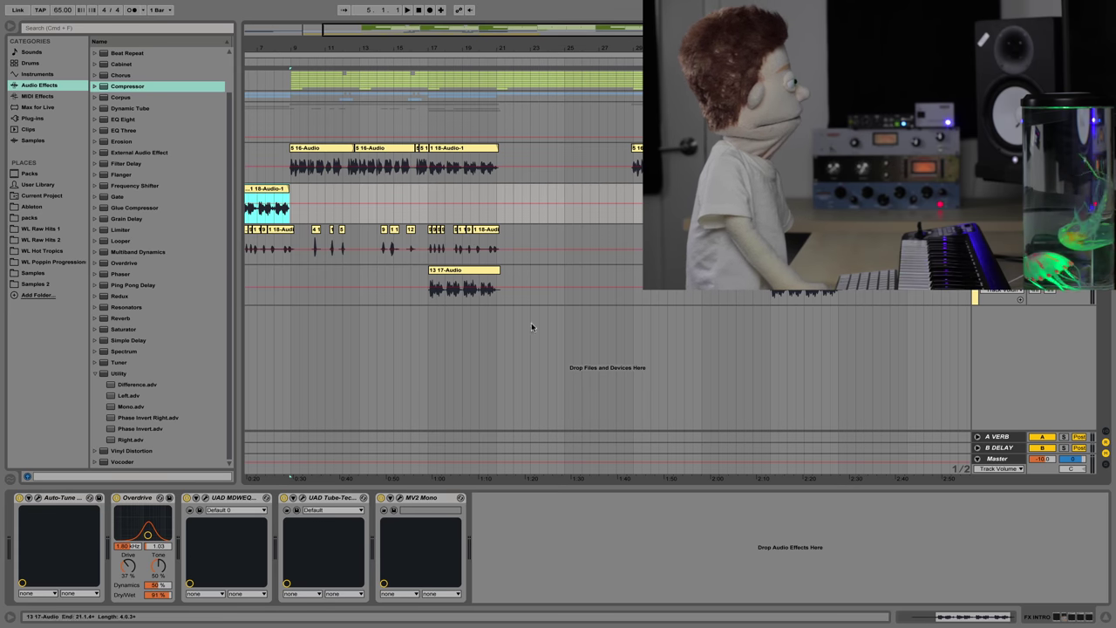
Select the first 16-Audio lead vocal clip and review the Tube-Tech compressor settings.
{"action": "key", "text": "Up"}
{"action": "key", "text": "Right"}
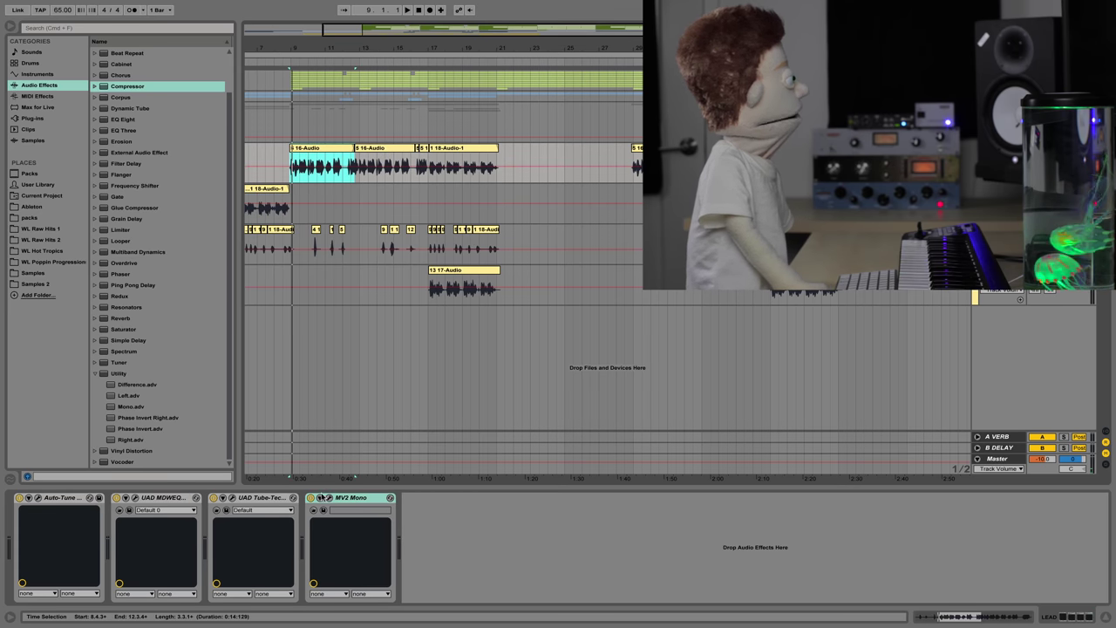
{"action": "left_click", "coordinate": [233, 498]}
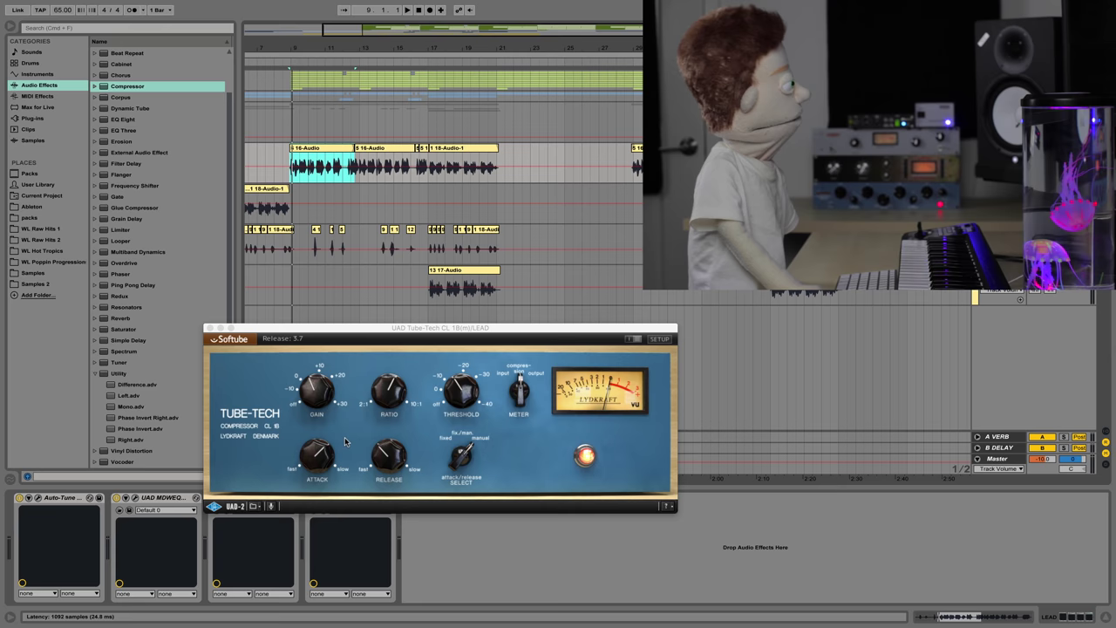
{"action": "left_click", "coordinate": [210, 329]}
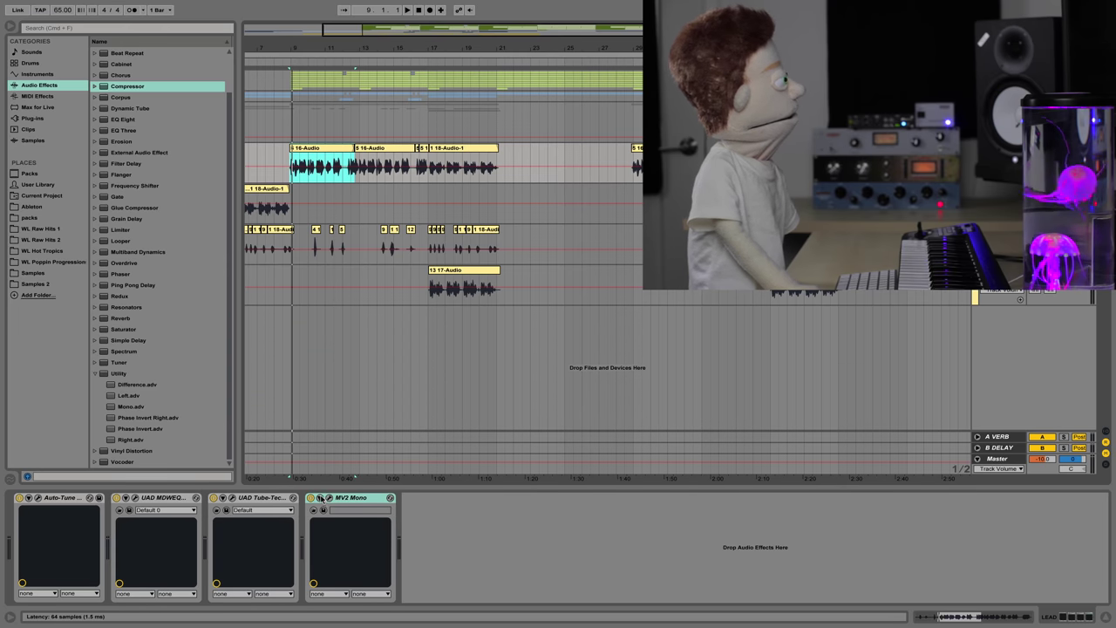
Review the MV2 Mono level settings and set the playback start inside the lead clip.
{"action": "left_click", "coordinate": [328, 498]}
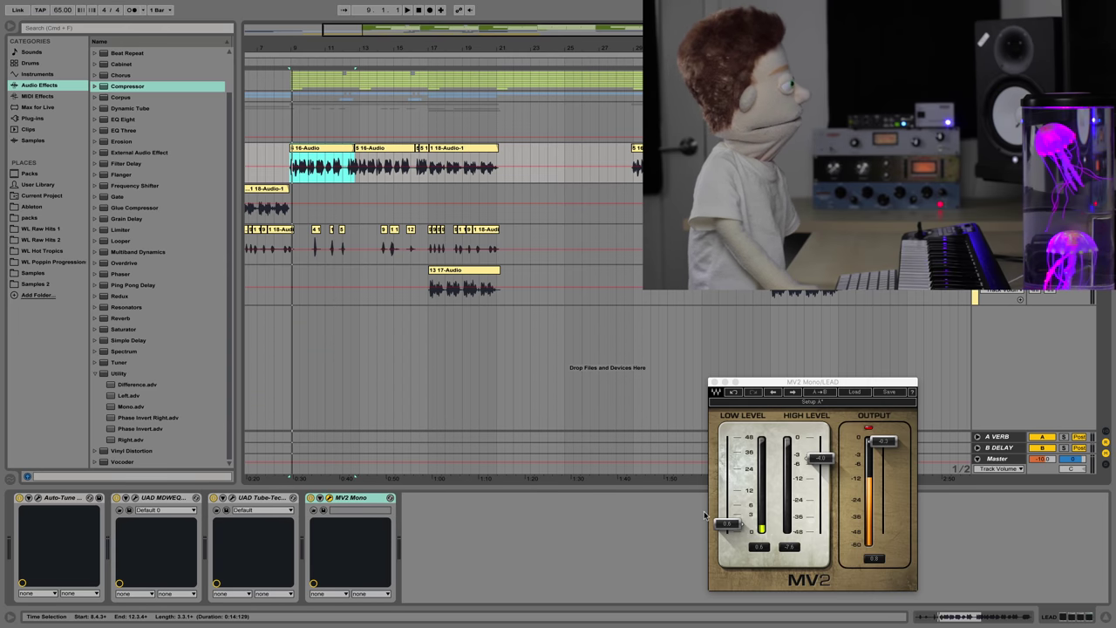
{"action": "left_click", "coordinate": [318, 149]}
{"action": "left_click", "coordinate": [712, 382]}
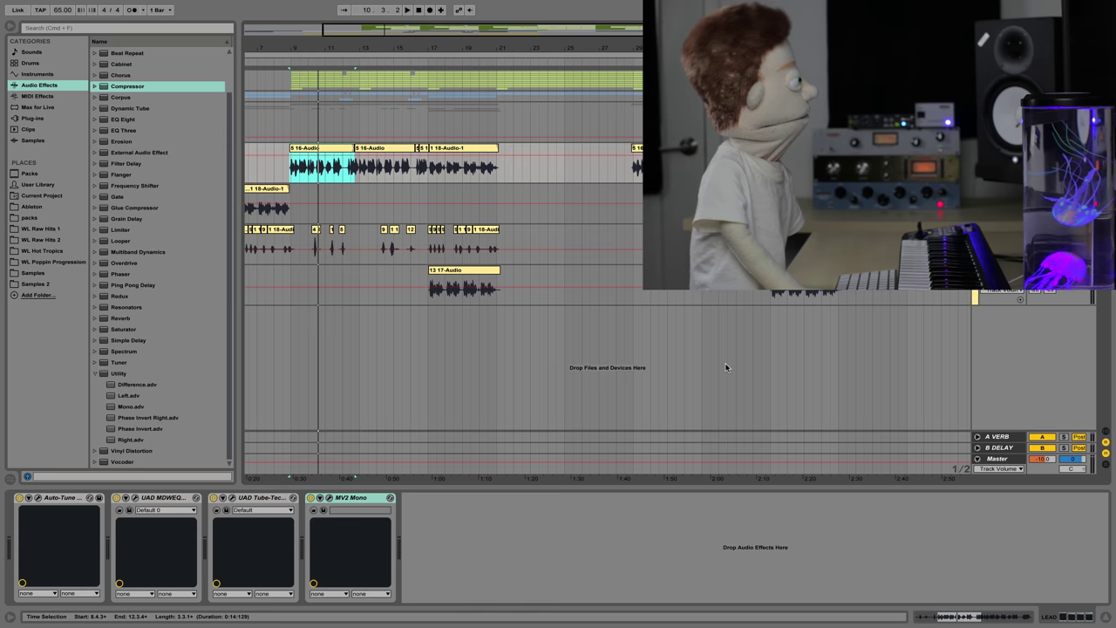
{"action": "left_click", "coordinate": [136, 498]}
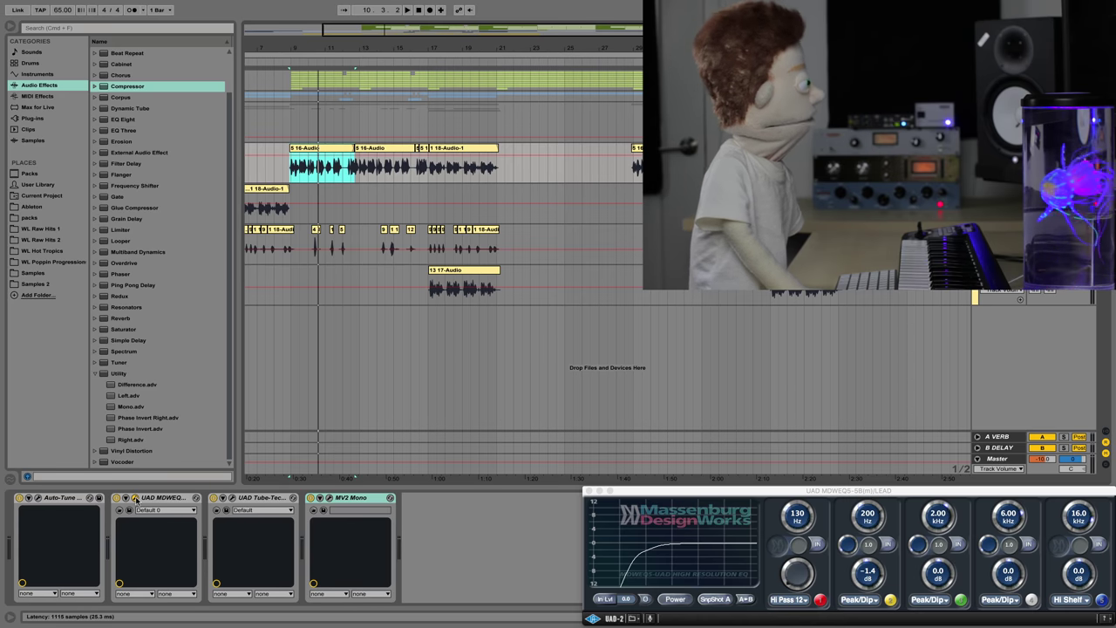
{"action": "left_click", "coordinate": [587, 491]}
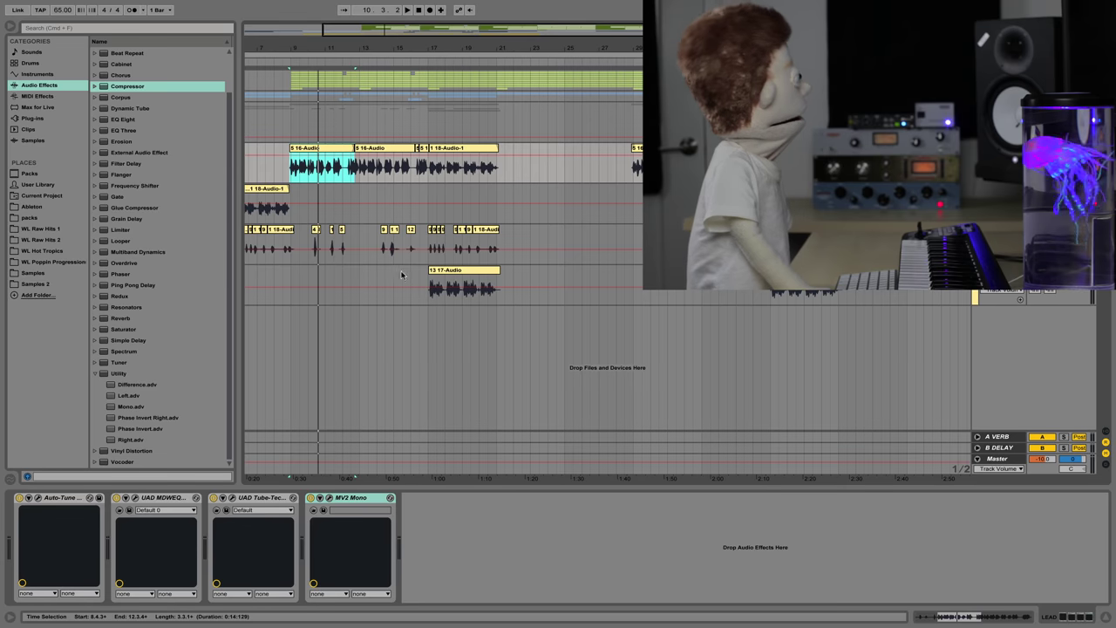
{"action": "left_click", "coordinate": [307, 247]}
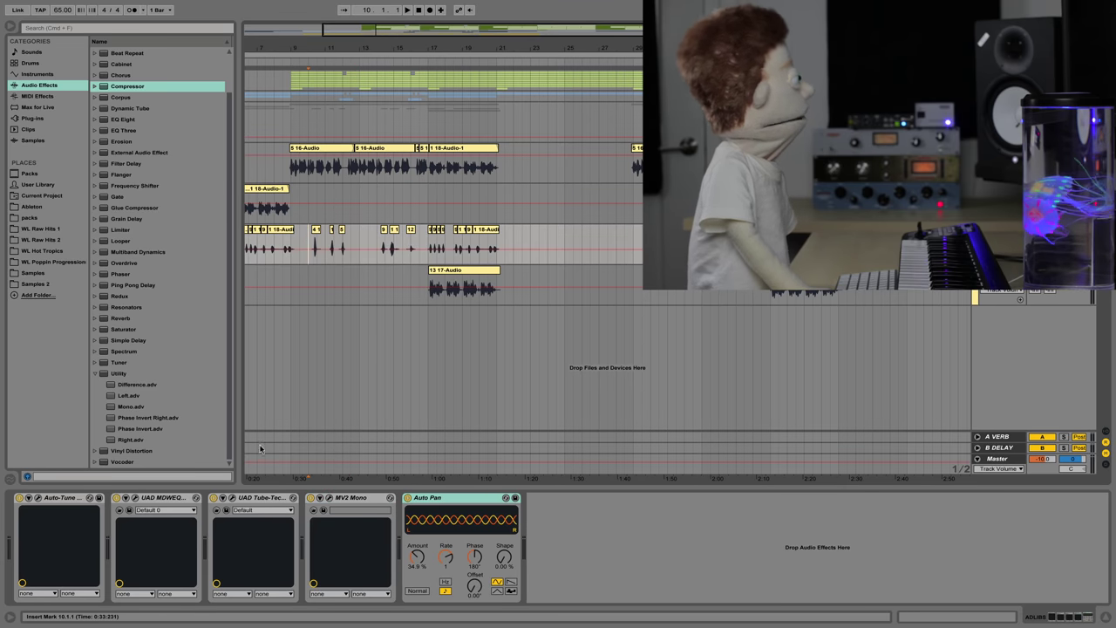
{"action": "left_click", "coordinate": [127, 499]}
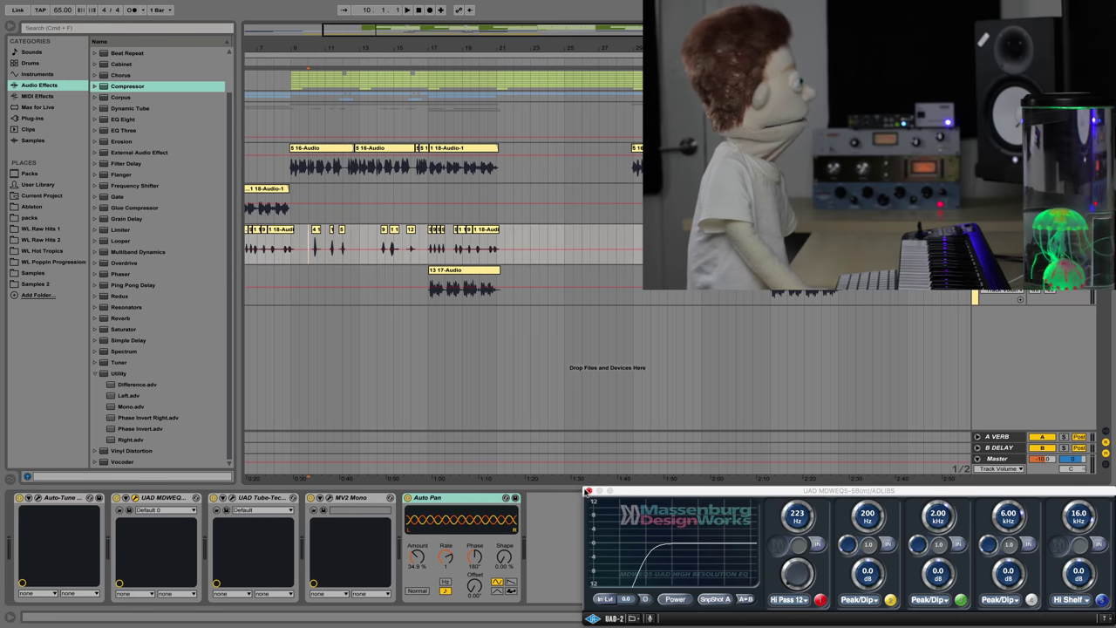
{"action": "left_click", "coordinate": [588, 491]}
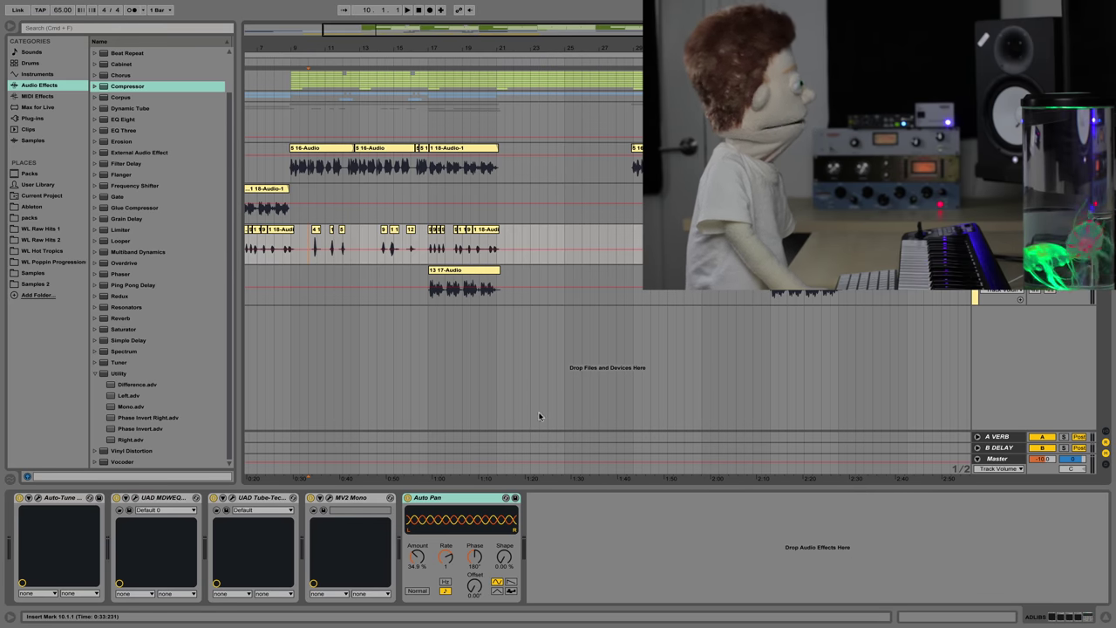
{"action": "left_click", "coordinate": [304, 174]}
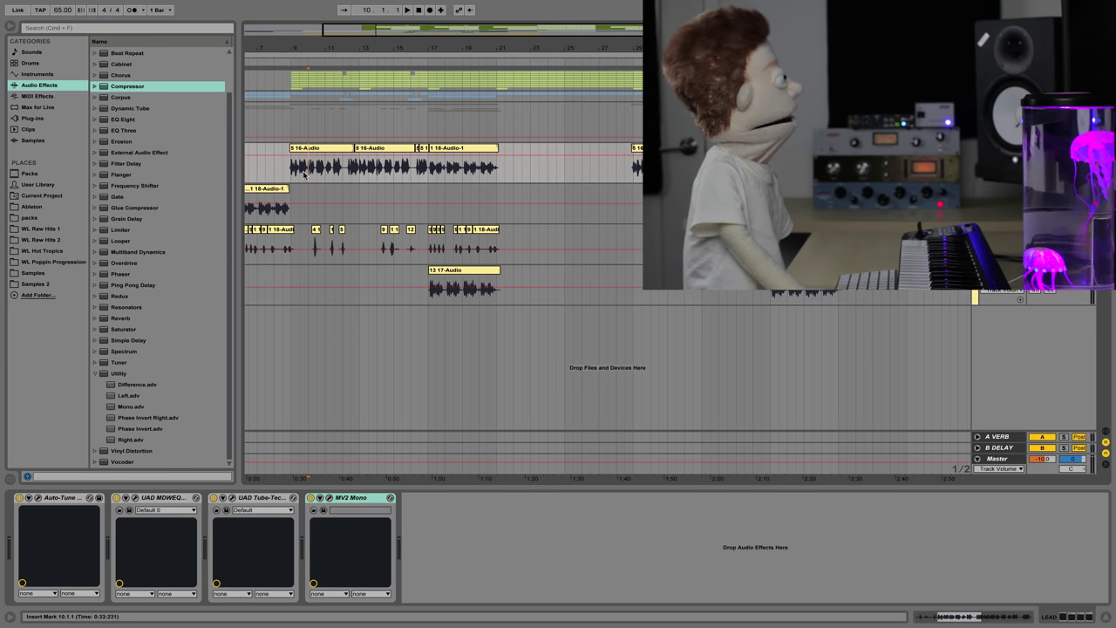
{"action": "key", "text": "space"}
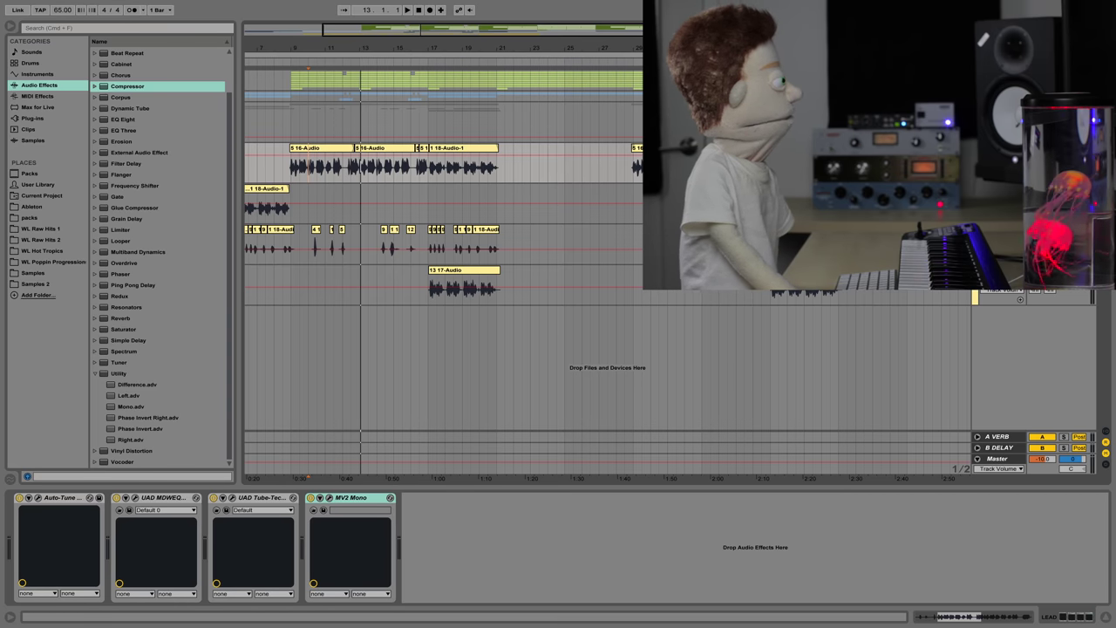
Insert a new return track and view the A VERB return's effects.
{"action": "right_click", "coordinate": [1003, 122]}
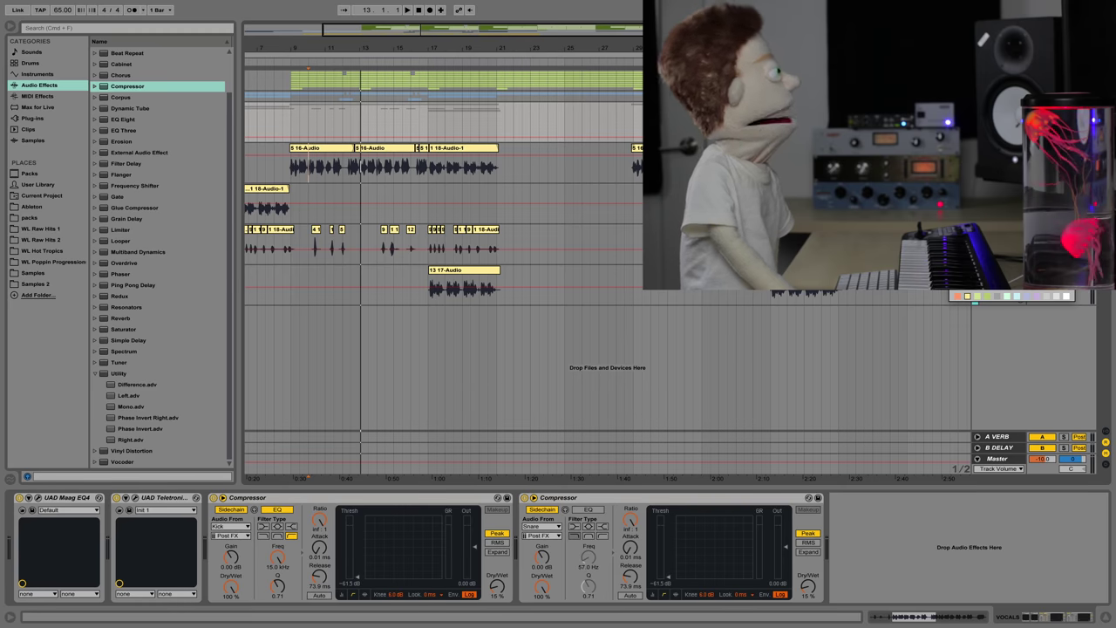
{"action": "left_click", "coordinate": [1029, 262]}
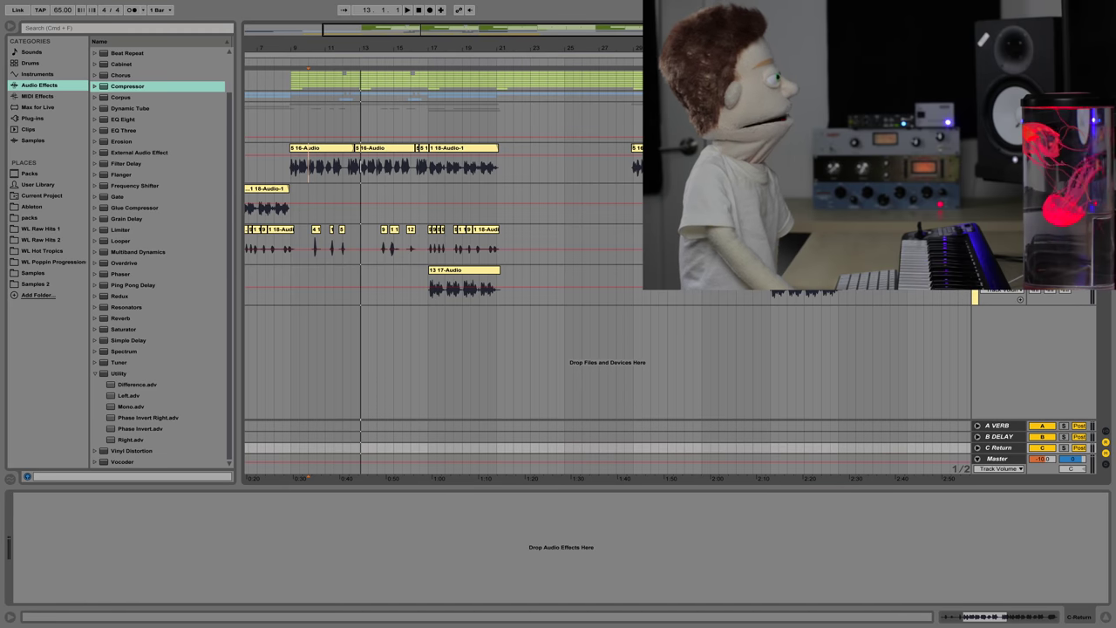
{"action": "left_click", "coordinate": [1002, 425]}
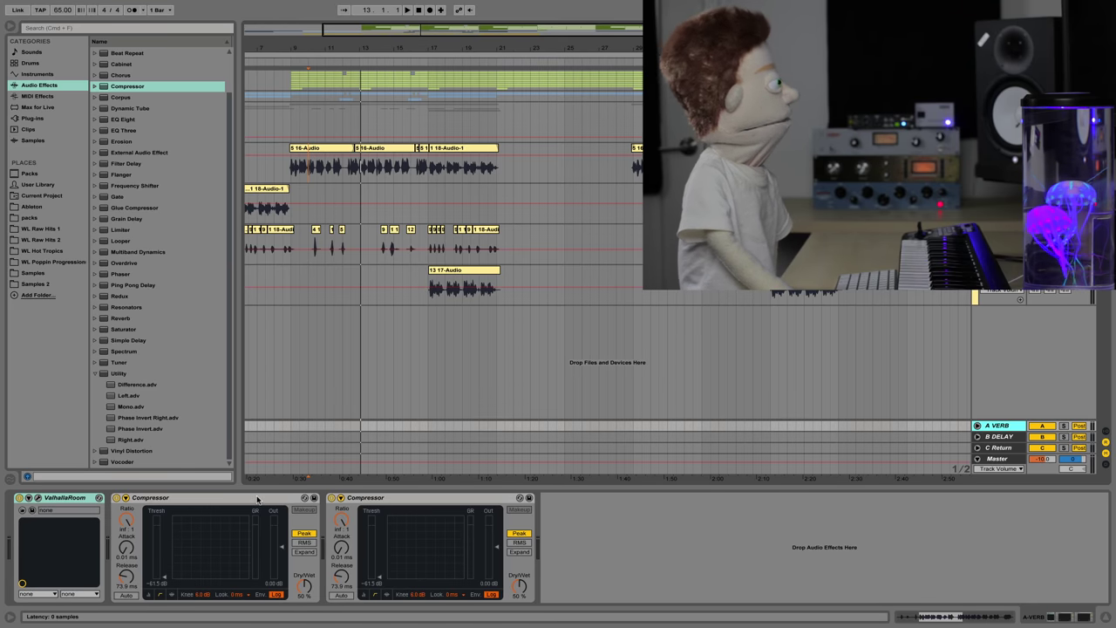
Delete Simple Delay from the B DELAY return, leaving only H-Delay Stereo.
{"action": "left_click", "coordinate": [1003, 436]}
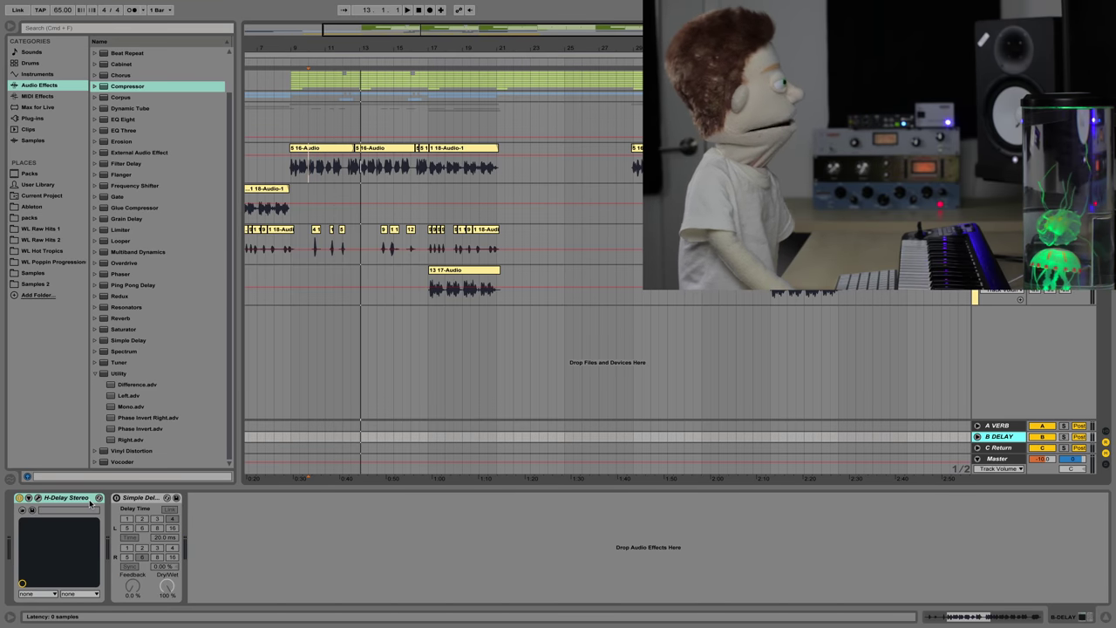
{"action": "left_click", "coordinate": [148, 499]}
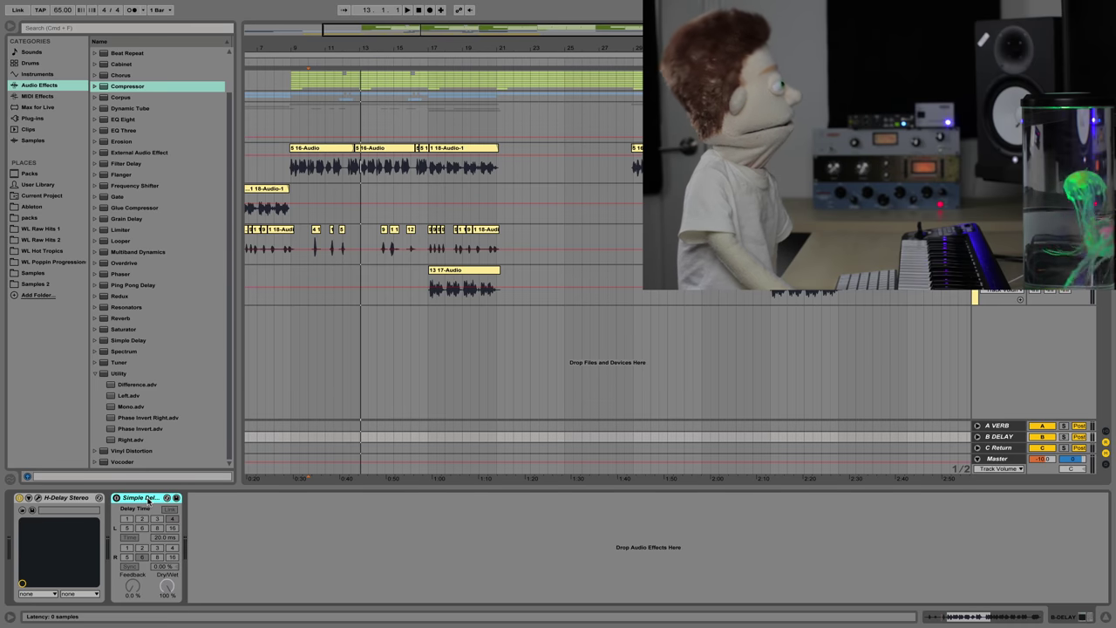
{"action": "key", "text": "Delete"}
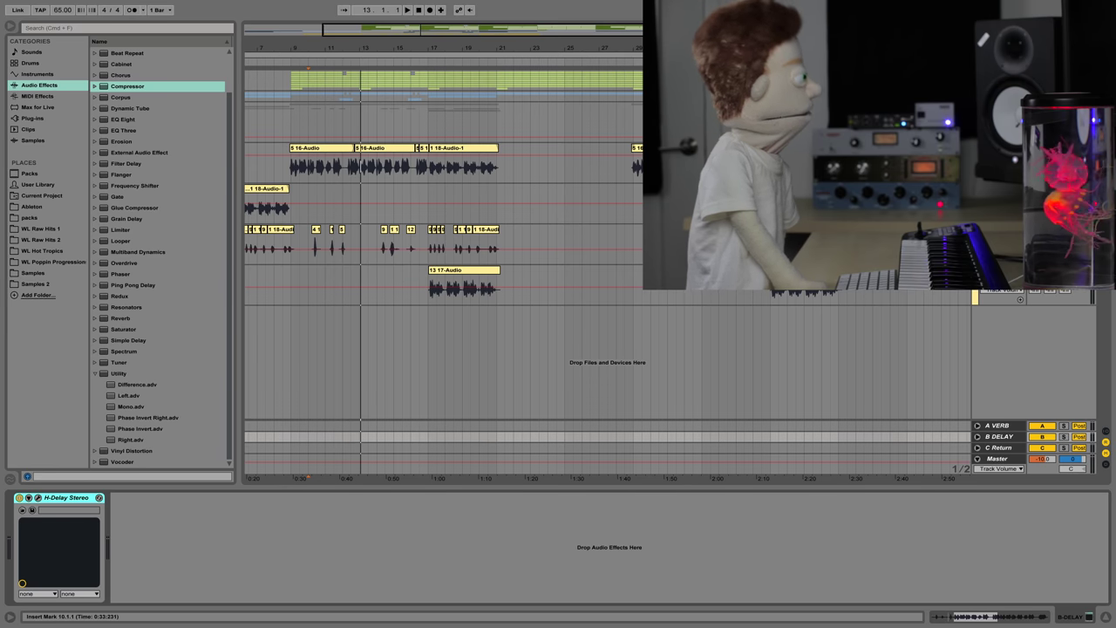
Select a 16-Audio clip on the LEAD track to show its four-device chain.
{"action": "left_click", "coordinate": [638, 164]}
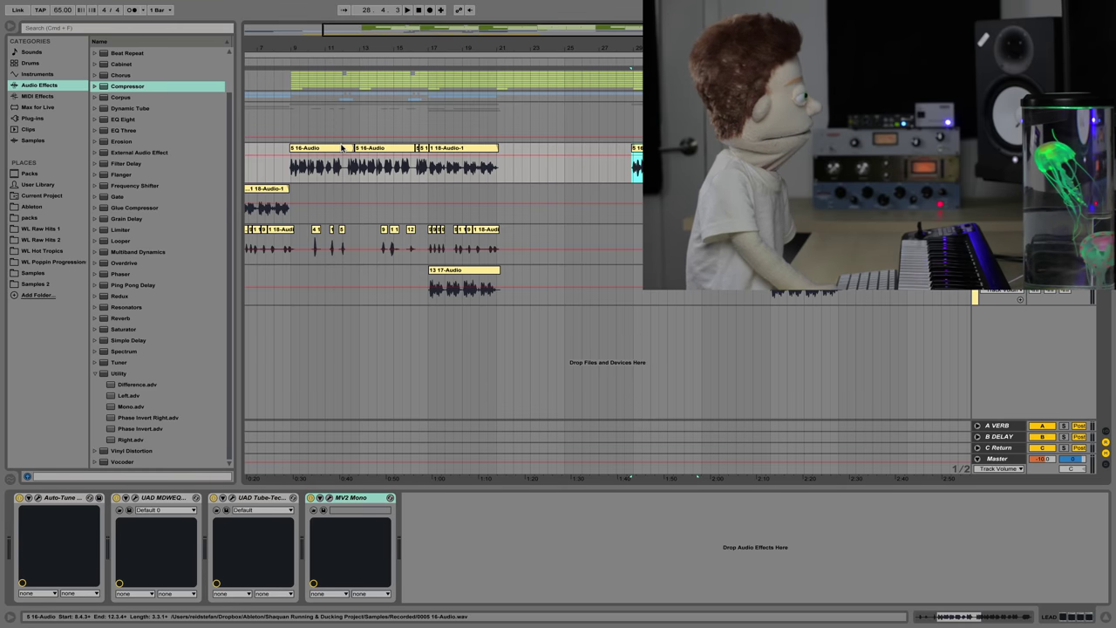
In Auto-Tune 8, lower Retune Speed to 38 during playback, keeping Low Male input type.
{"action": "left_click", "coordinate": [338, 149]}
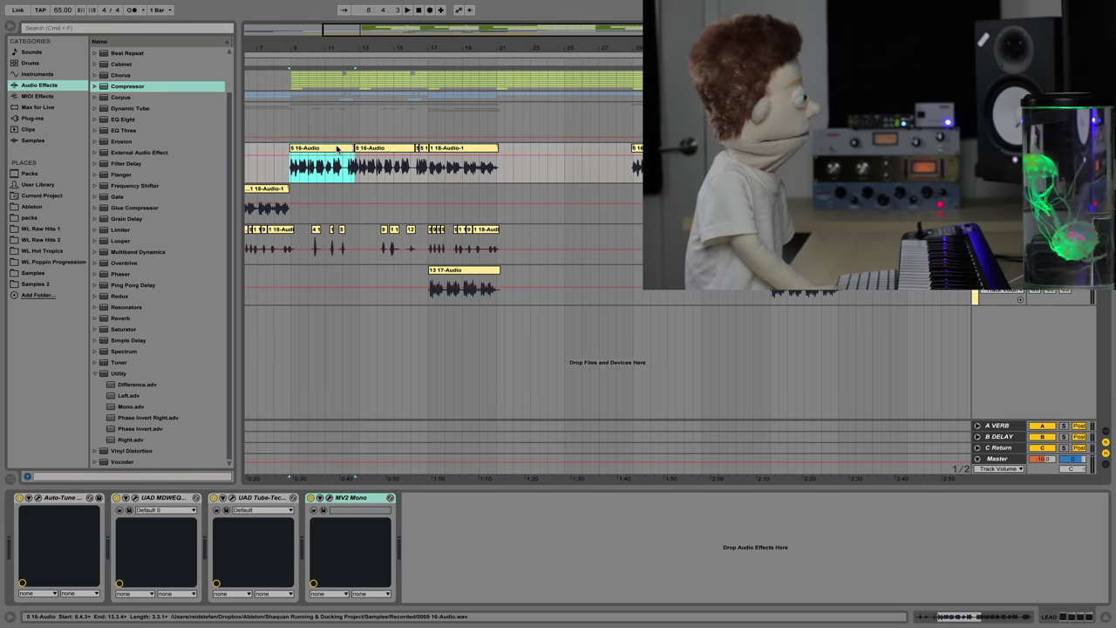
{"action": "left_click", "coordinate": [38, 498]}
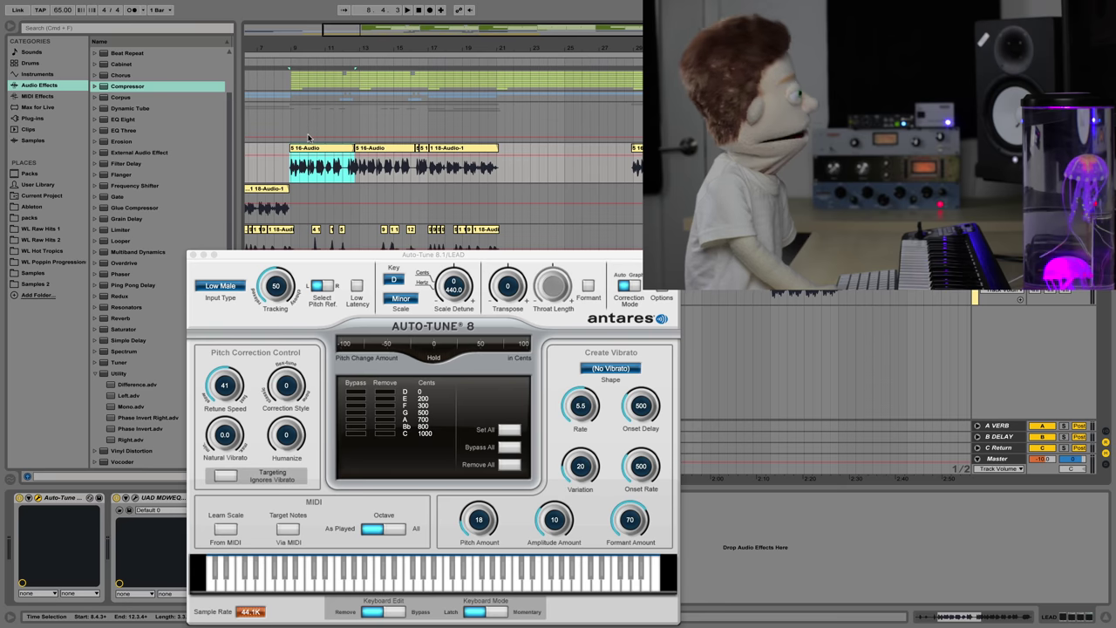
{"action": "key", "text": "space"}
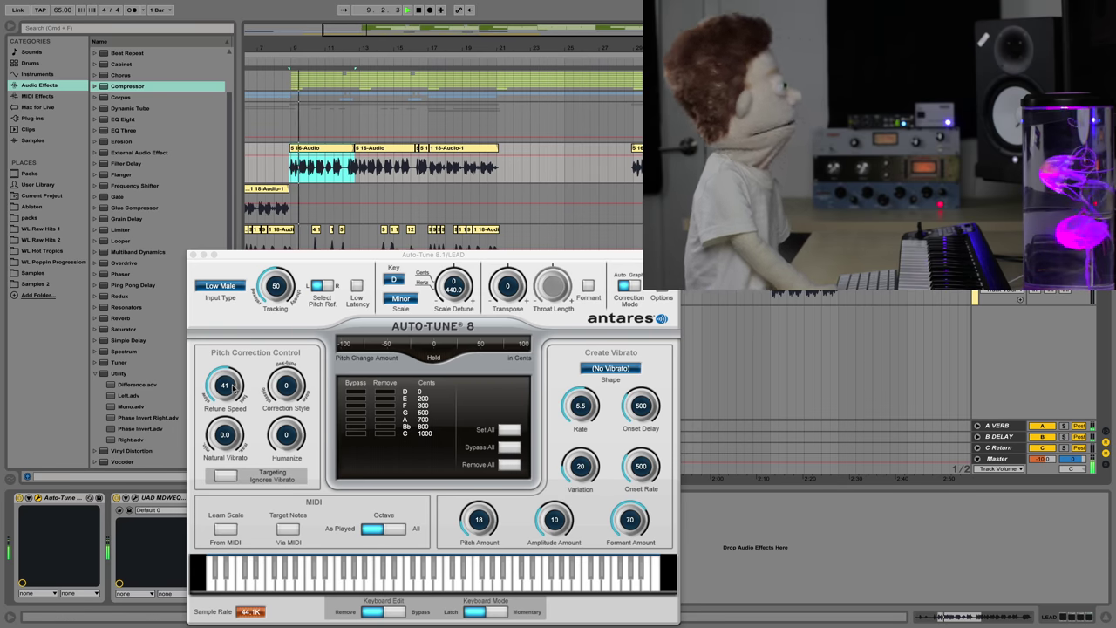
{"action": "left_click_drag", "start_coordinate": [232, 388], "coordinate": [233, 389]}
{"action": "key", "text": "space"}
{"action": "key", "text": "space"}
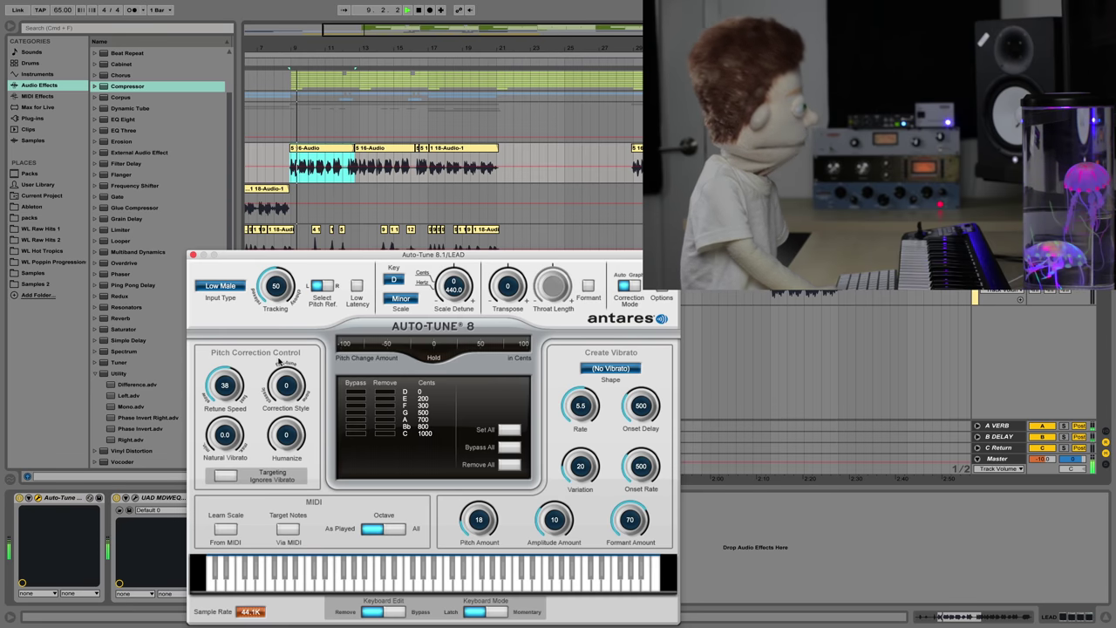
{"action": "left_click", "coordinate": [233, 290]}
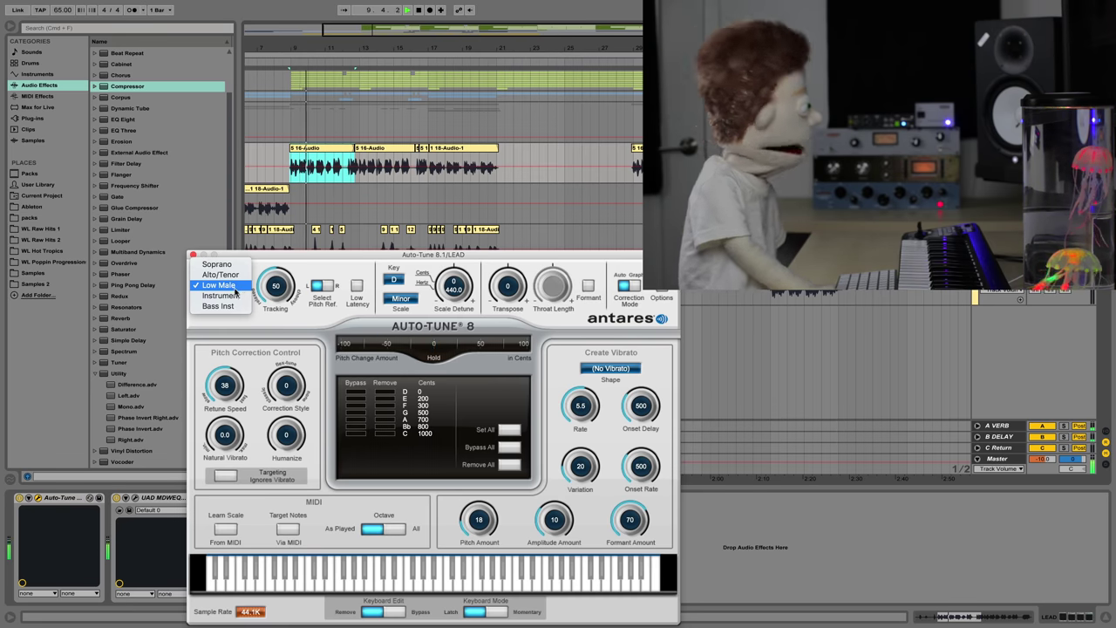
{"action": "left_click", "coordinate": [229, 285]}
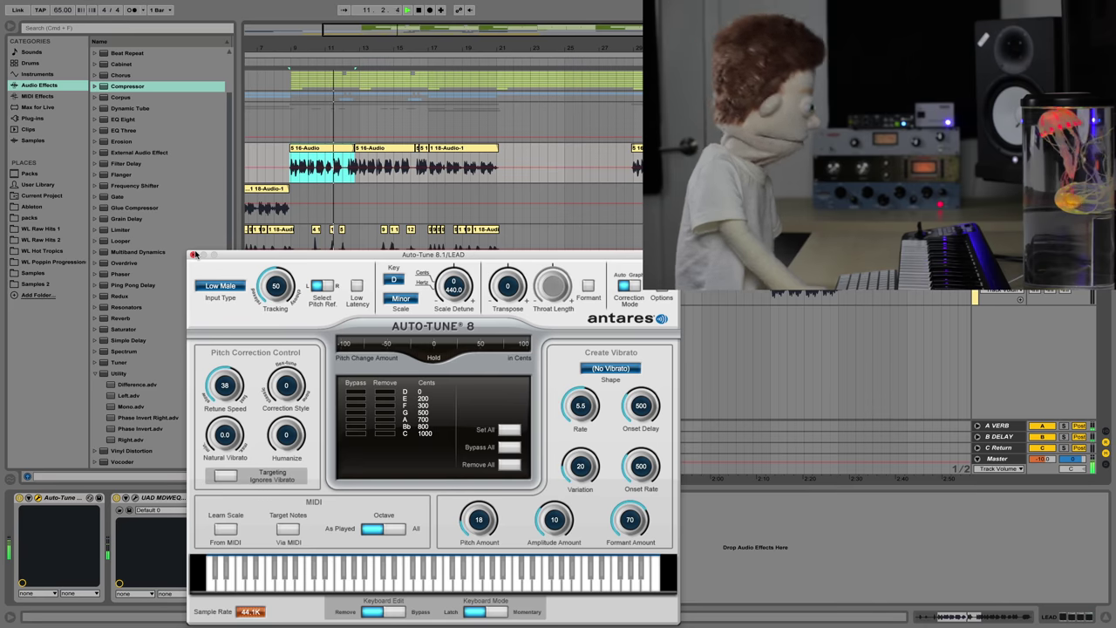
Close the Auto-Tune 8 plugin window, keeping Retune Speed at 38.
{"action": "left_click", "coordinate": [195, 253]}
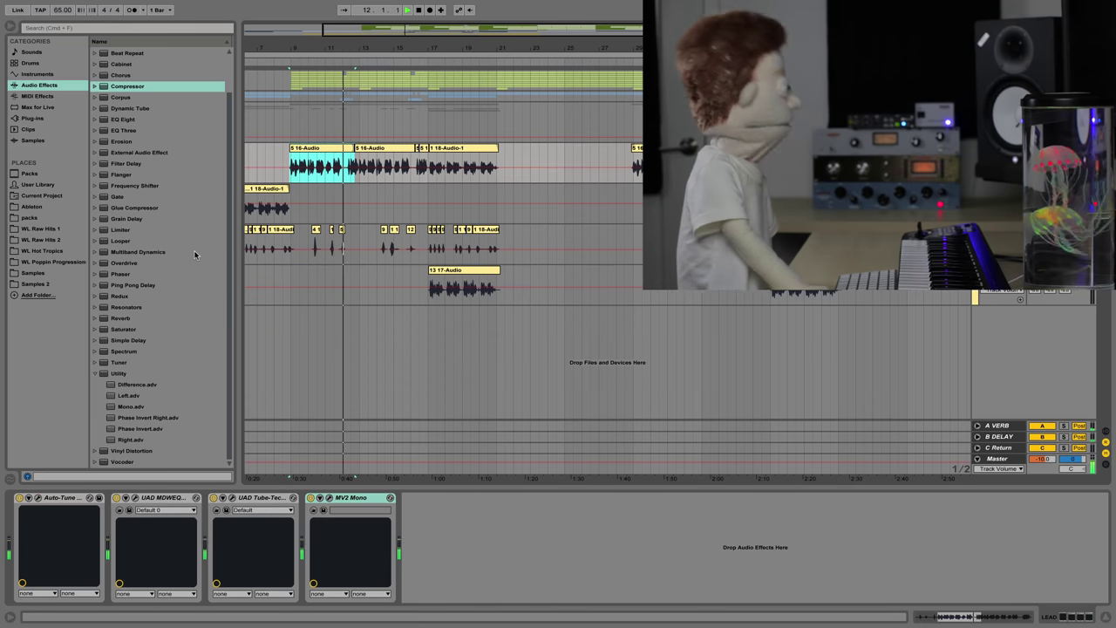